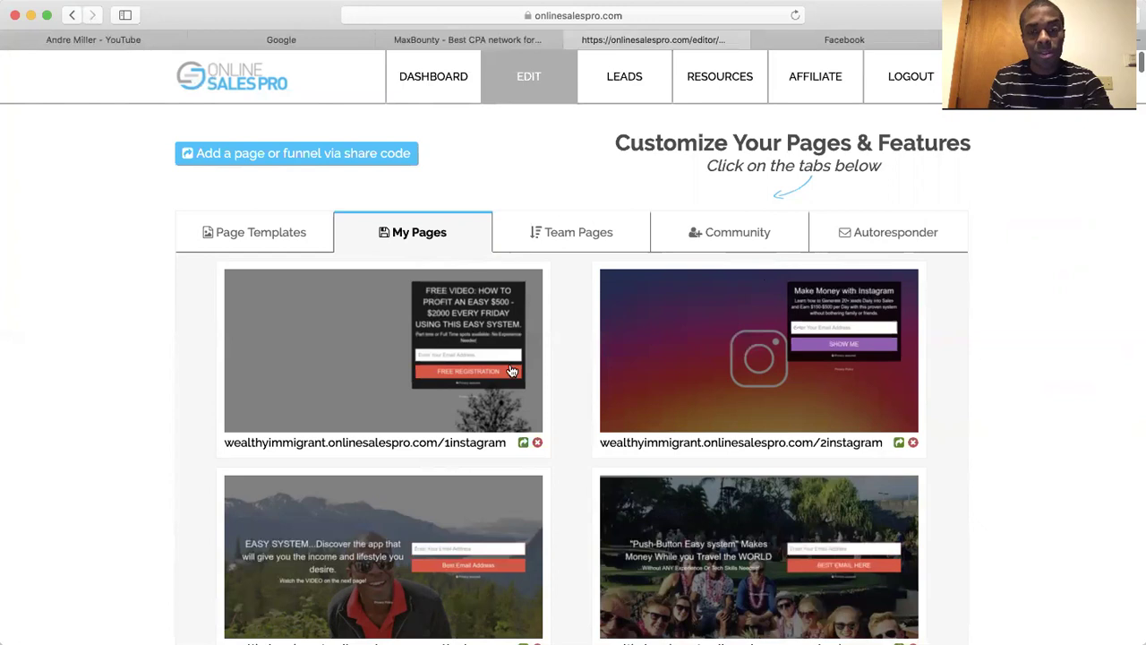
Open the Template Q1 email opt-in page for editing from the page templates and select its placeholder headline text.
scroll(510, 371, "down", 5)
scroll(643, 408, "up", 5)
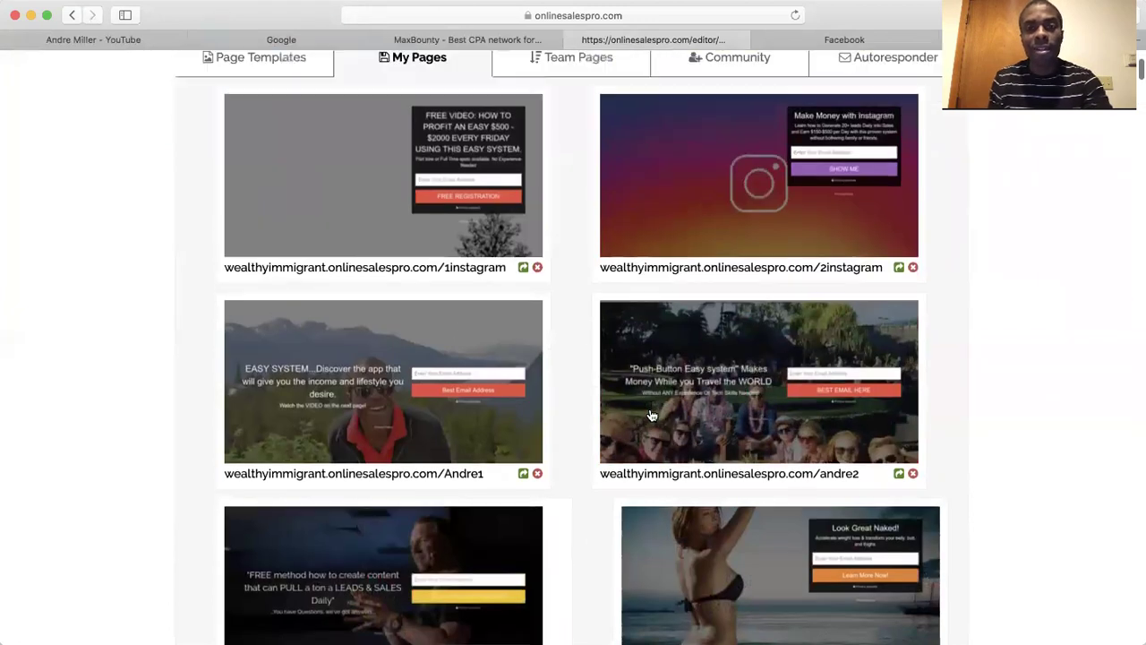
left_click(243, 237)
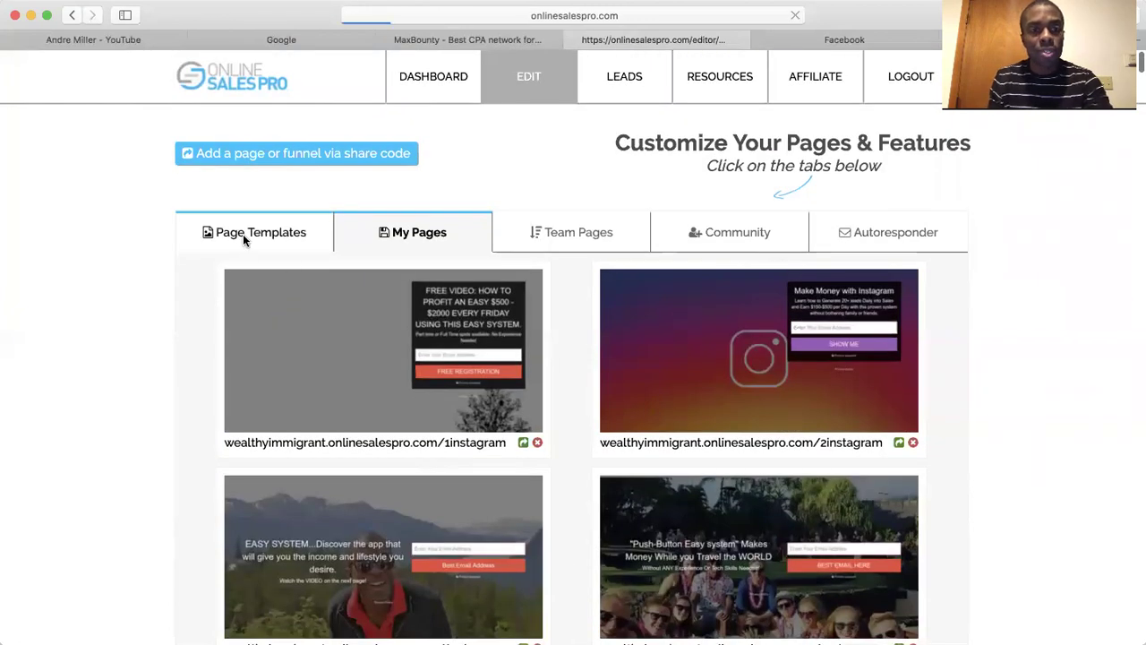
scroll(448, 374, "down", 4)
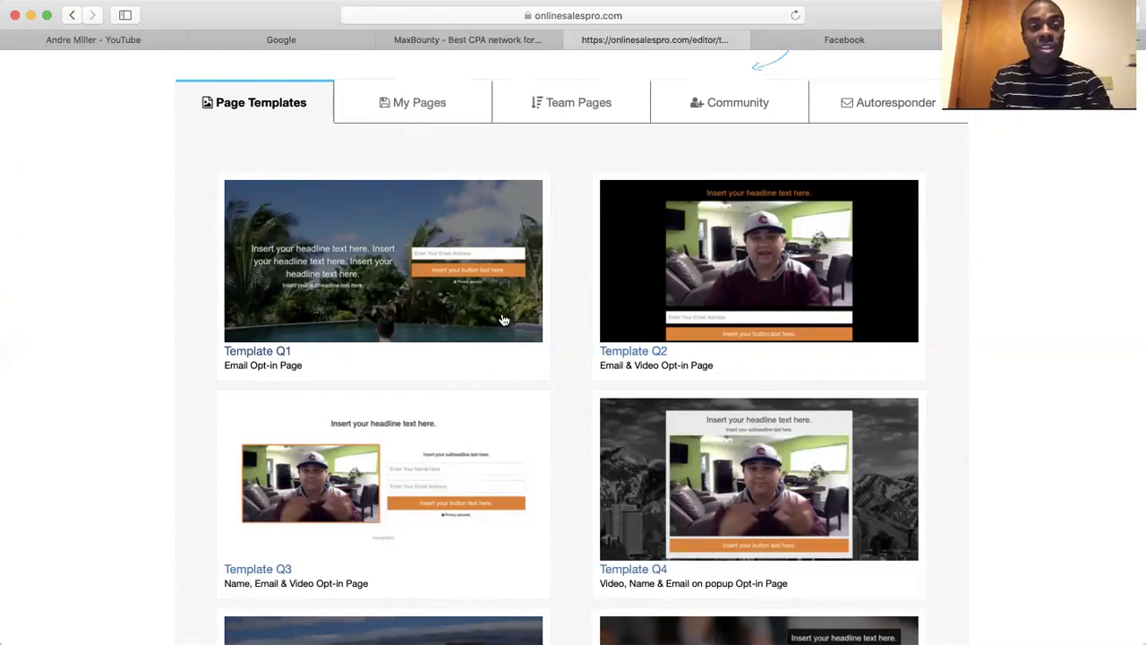
left_click(462, 310)
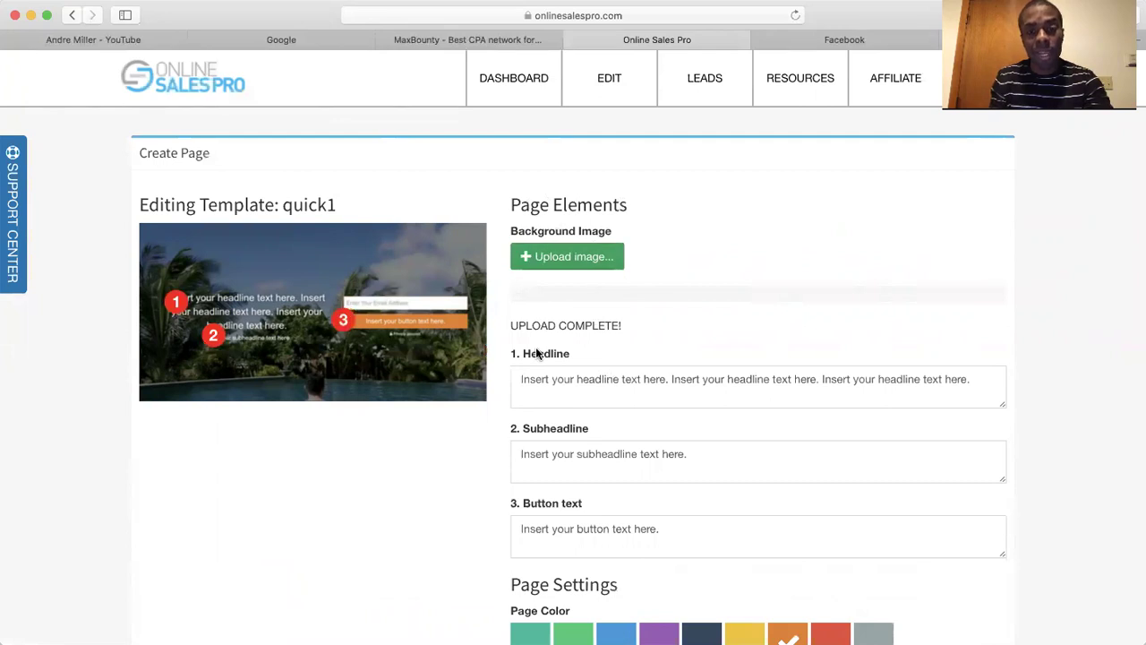
left_click_drag(516, 376, 860, 404)
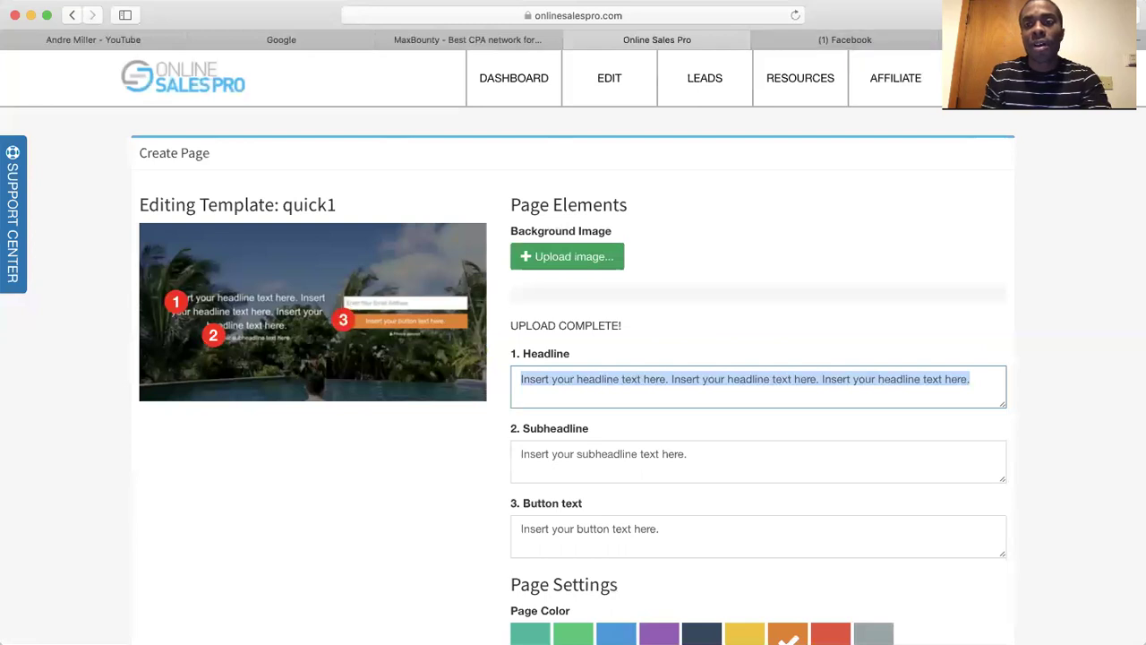
Switch to Facebook and open the Treasure Hunt Games page from the full list of managed pages.
left_click(875, 41)
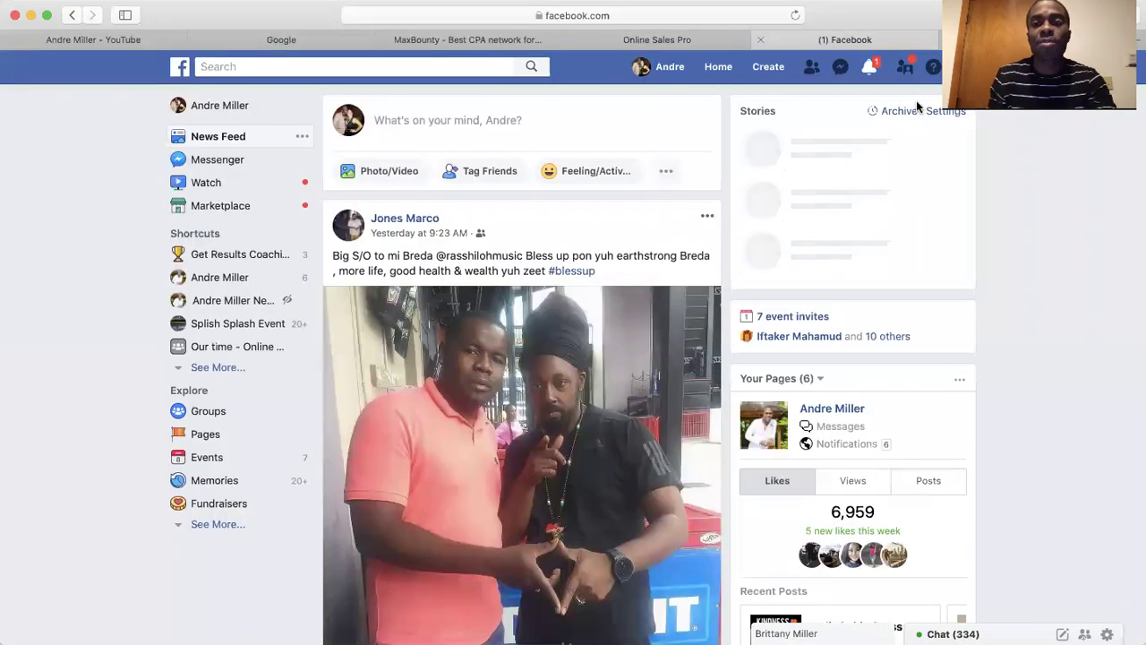
left_click(951, 66)
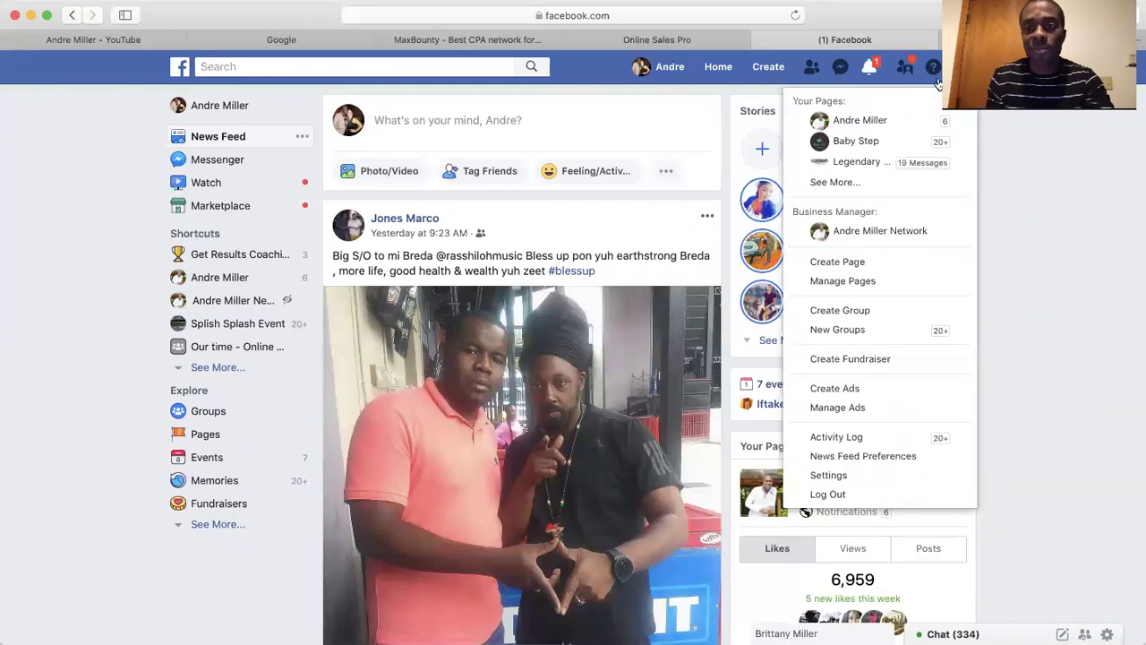
left_click(844, 184)
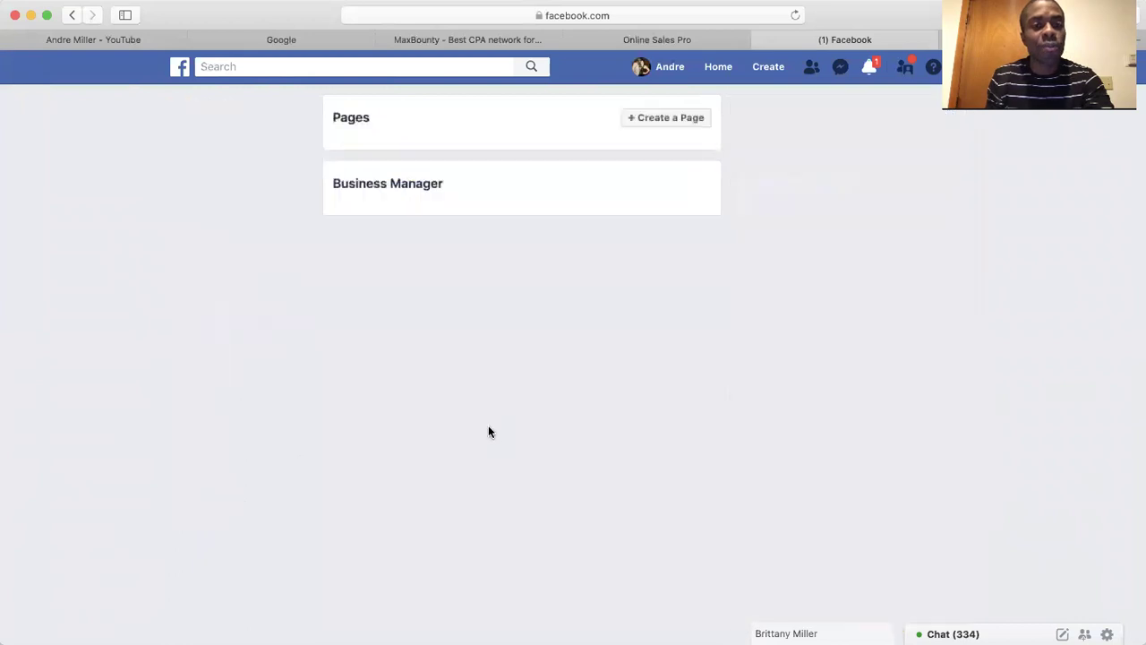
scroll(490, 432, "down", 5)
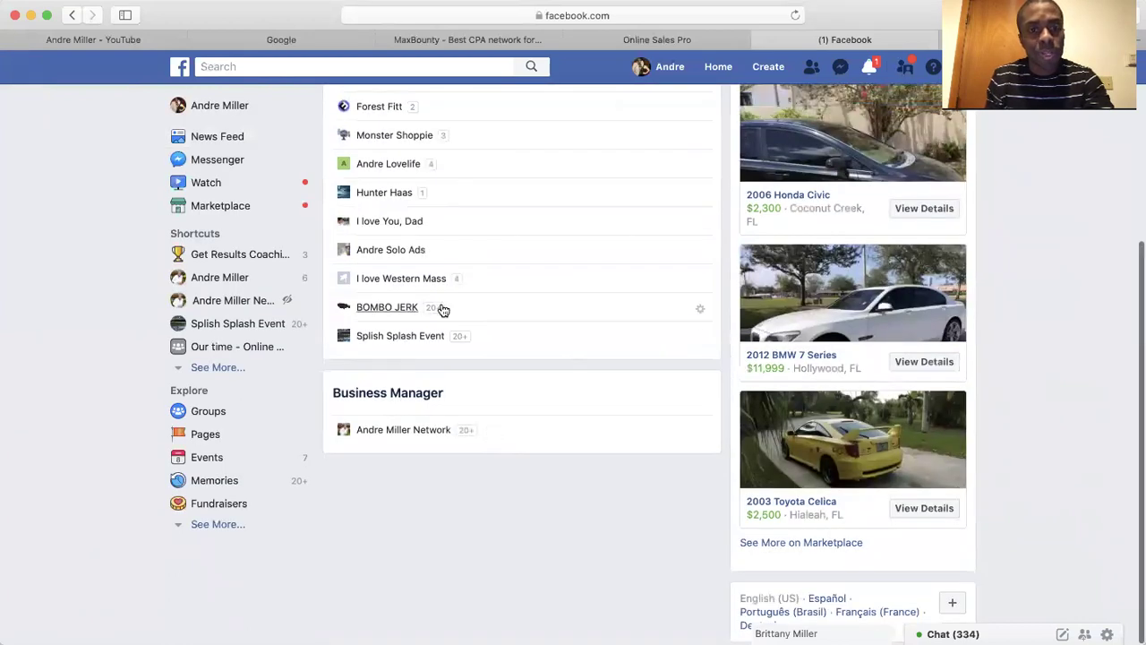
scroll(442, 309, "up", 4)
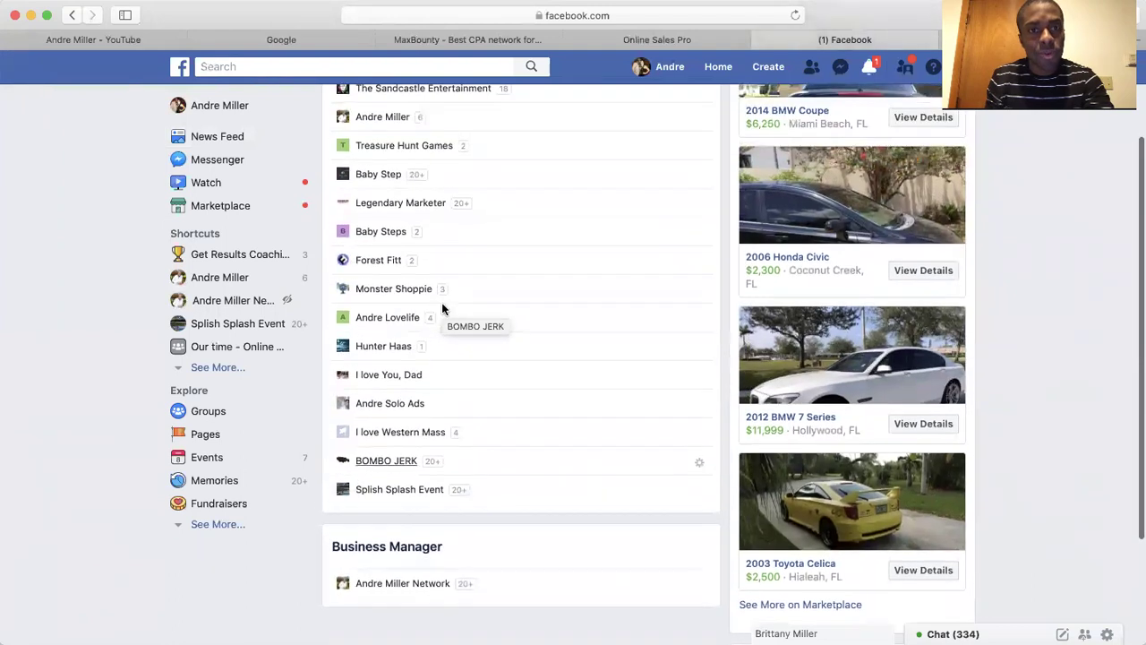
left_click(424, 145)
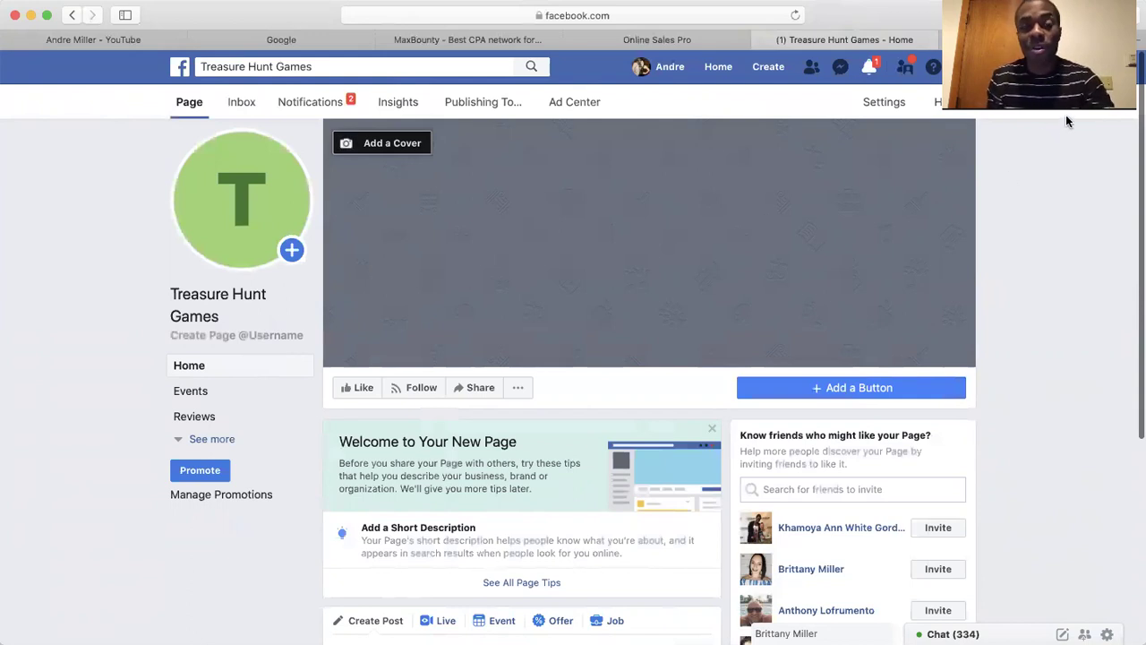
left_click(769, 68)
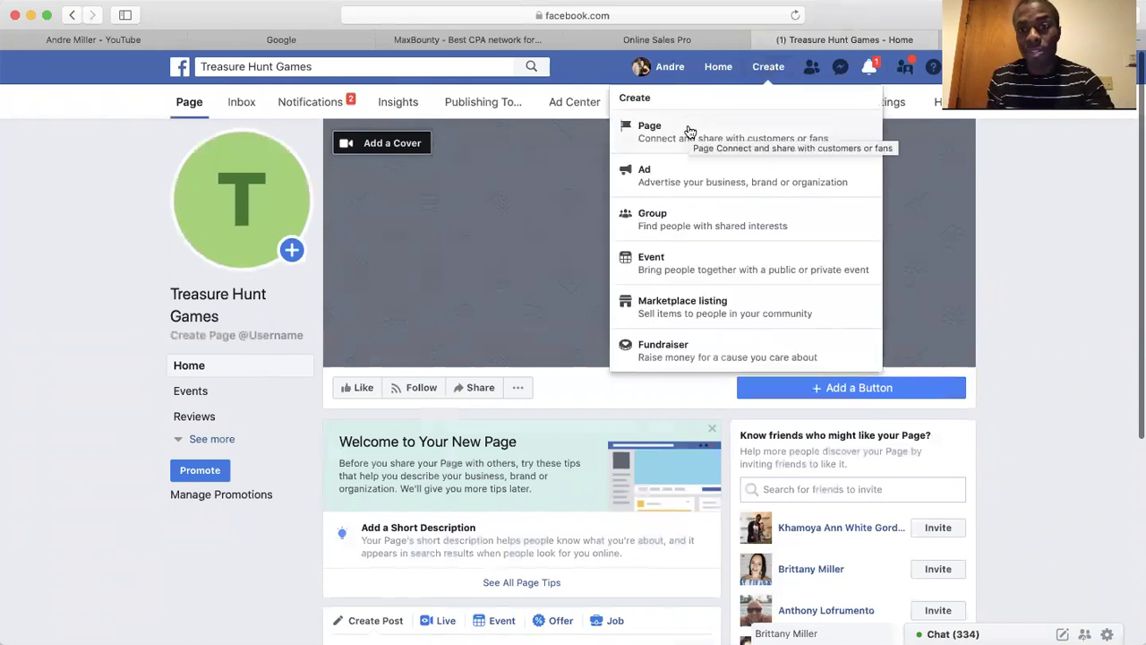
left_click(770, 67)
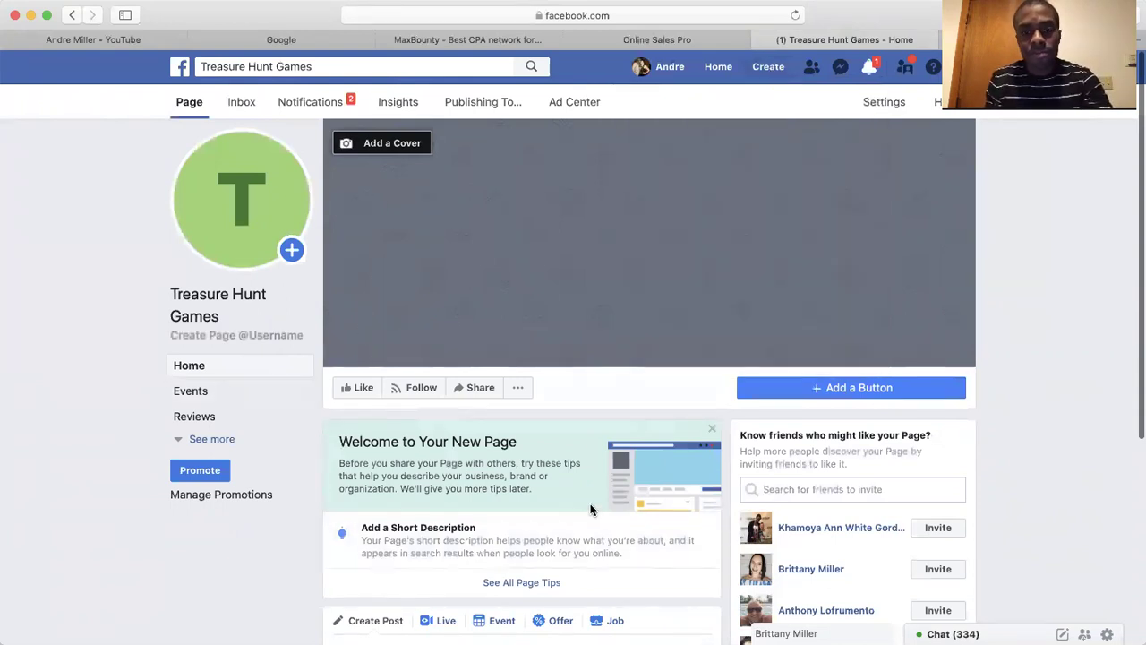
scroll(591, 506, "down", 3)
scroll(590, 504, "up", 1)
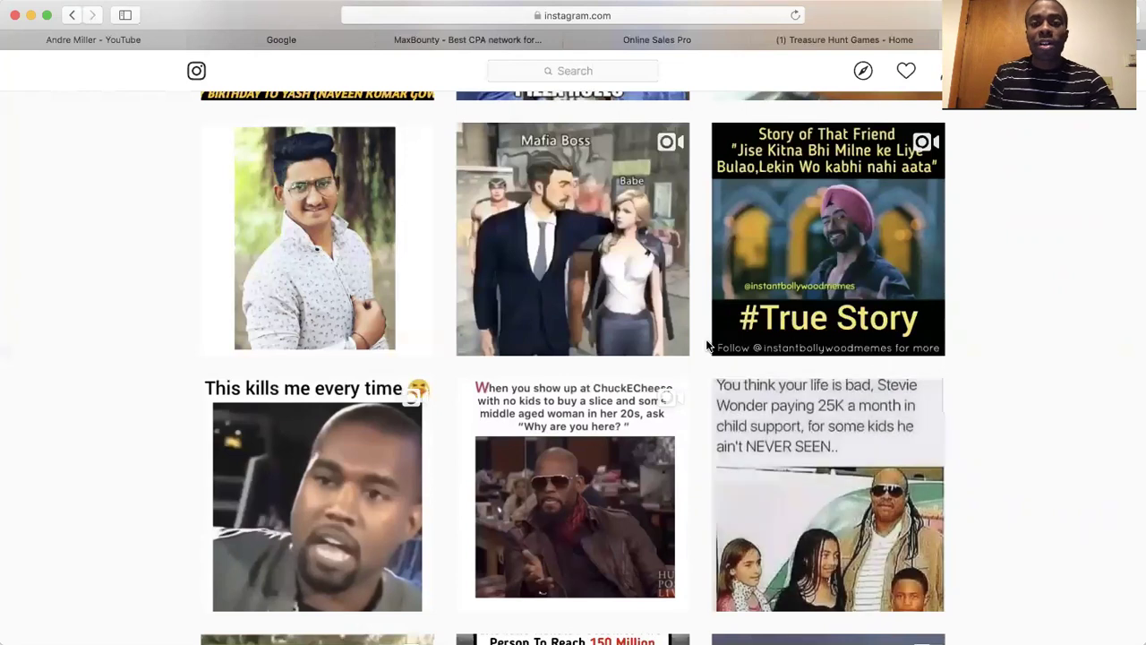
Browse the meme posts on Instagram for funny video content to share.
scroll(804, 316, "up", 3)
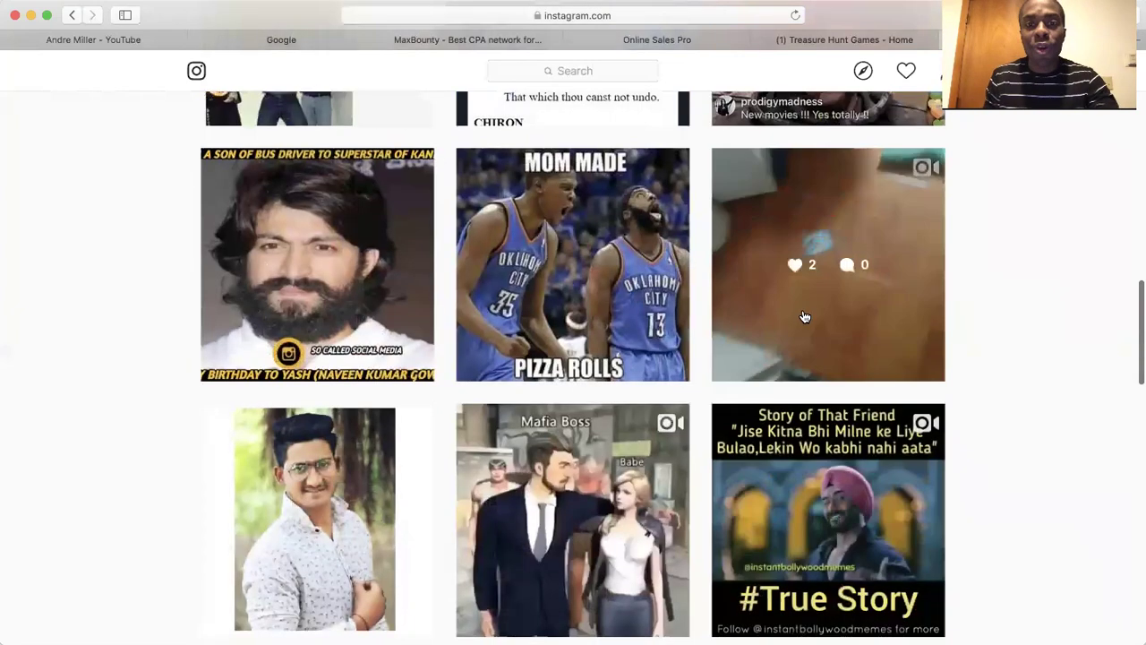
scroll(804, 317, "down", 6)
scroll(804, 317, "down", 3)
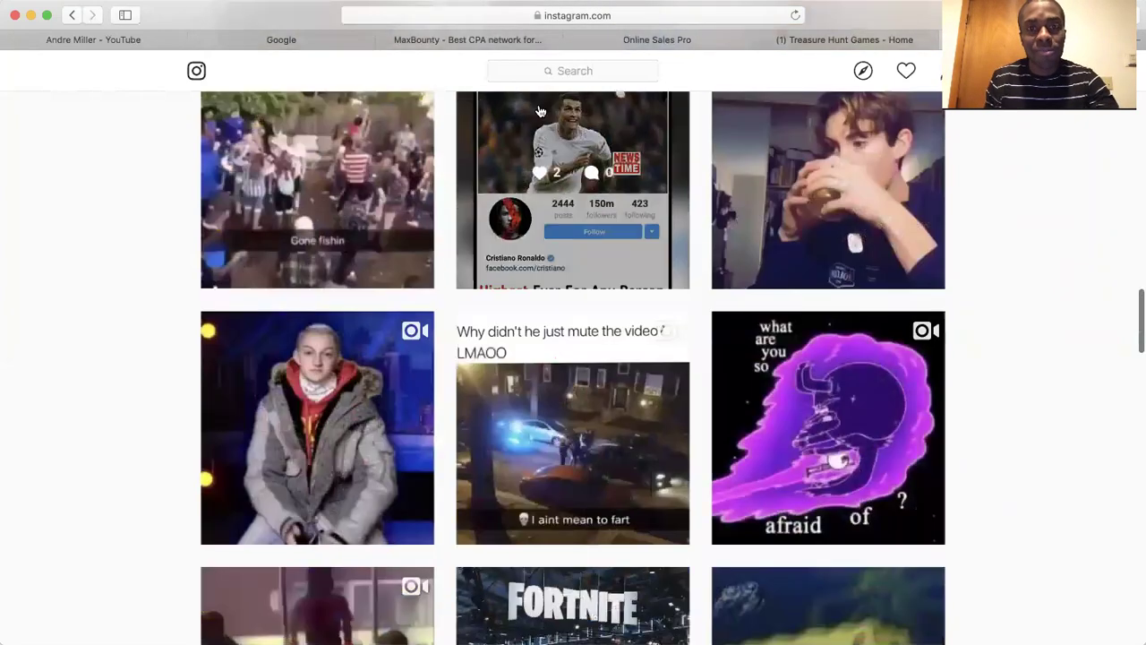
left_click(543, 71)
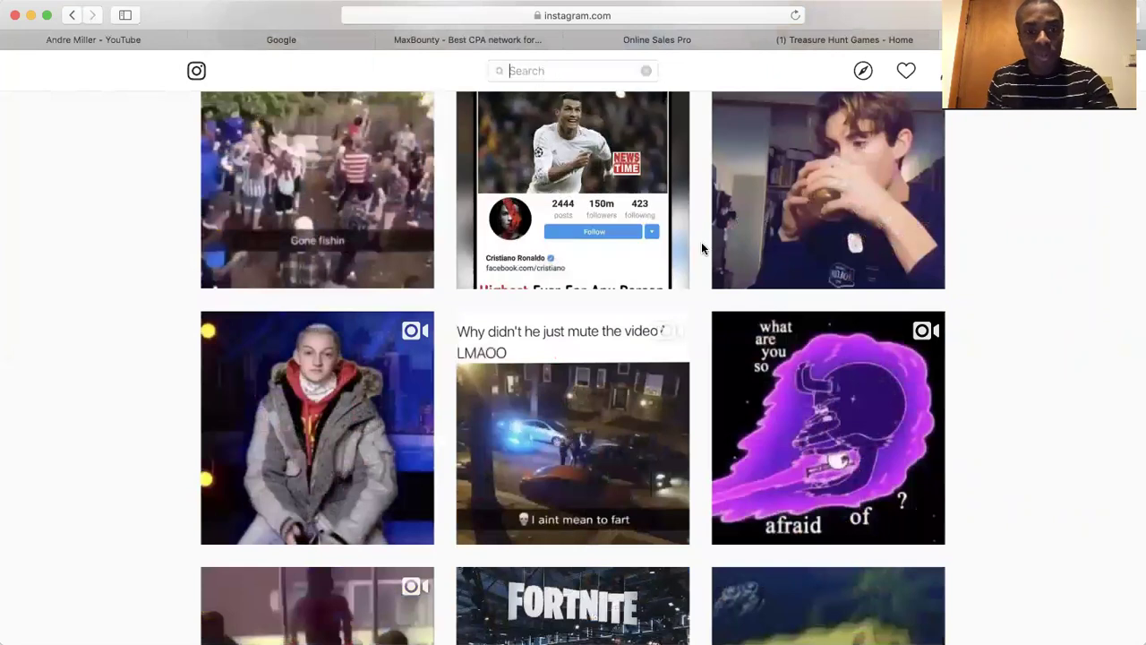
scroll(702, 244, "down", 5)
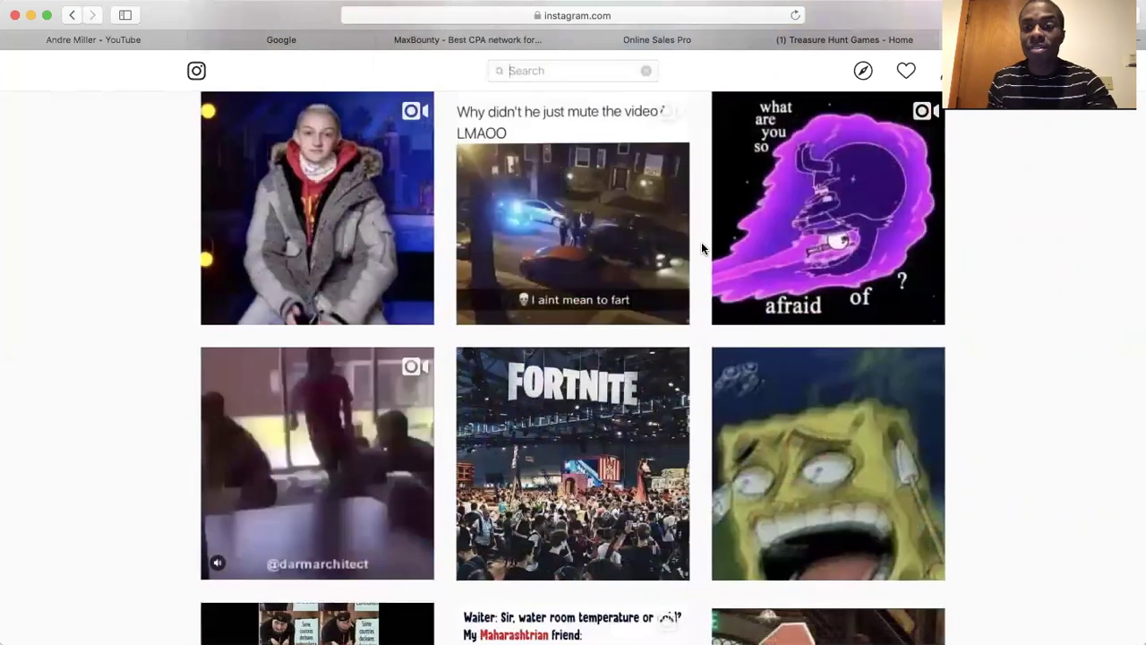
scroll(702, 243, "down", 3)
scroll(702, 248, "down", 2)
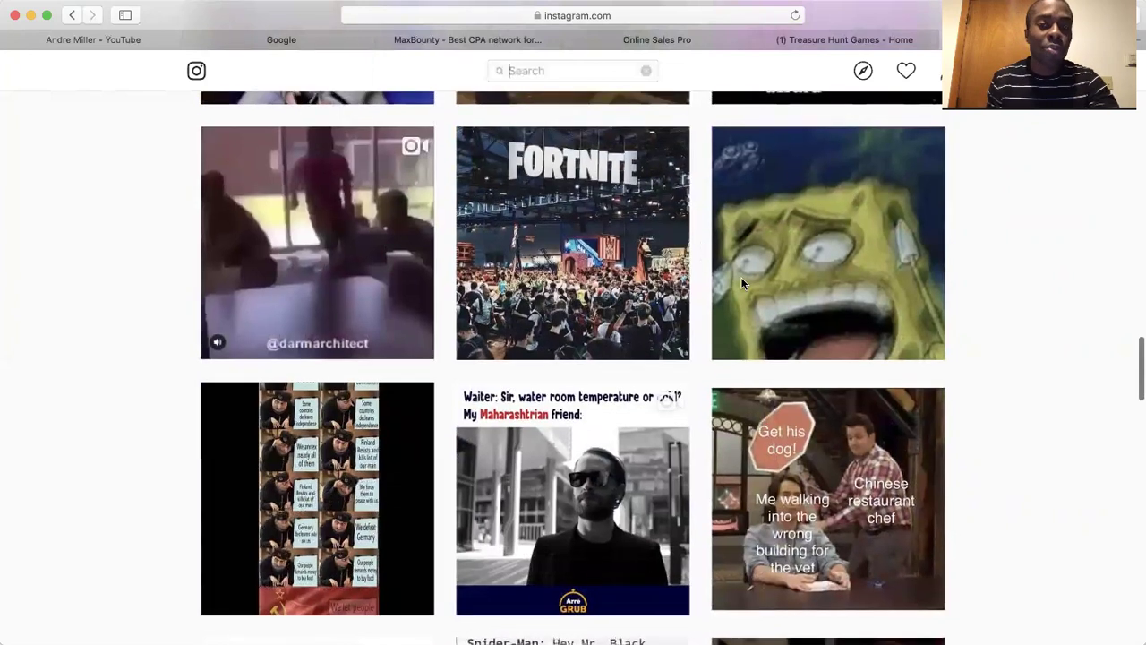
Switch to the Treasure Hunt Games page on Facebook and start a post reading "Check out this Funny video".
left_click(837, 40)
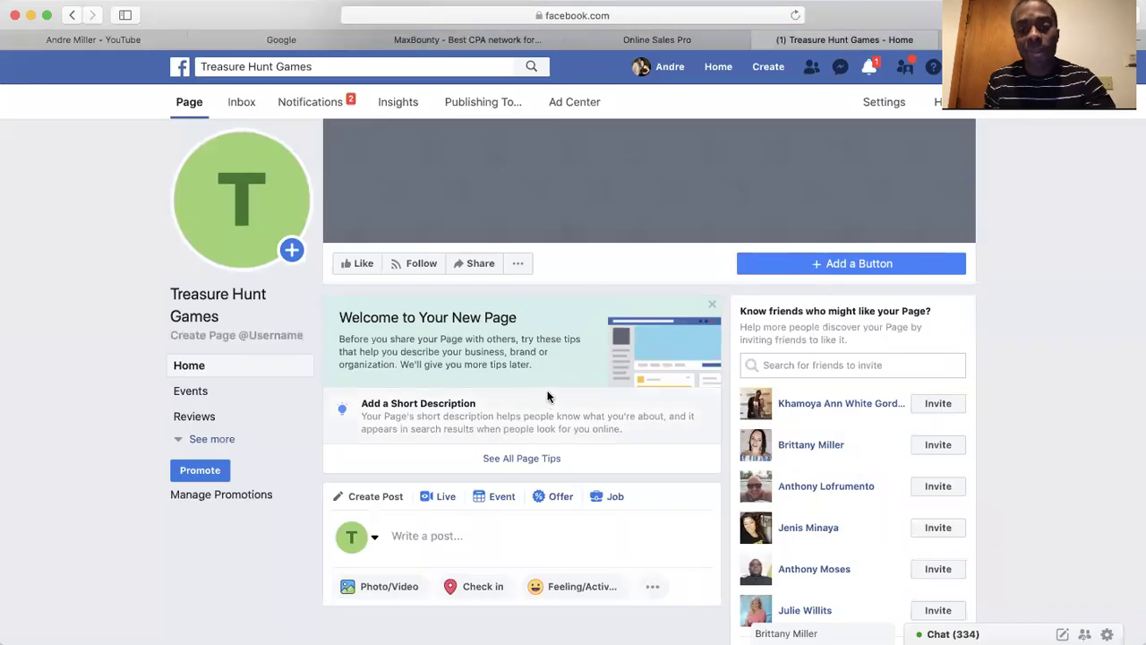
scroll(541, 510, "down", 4)
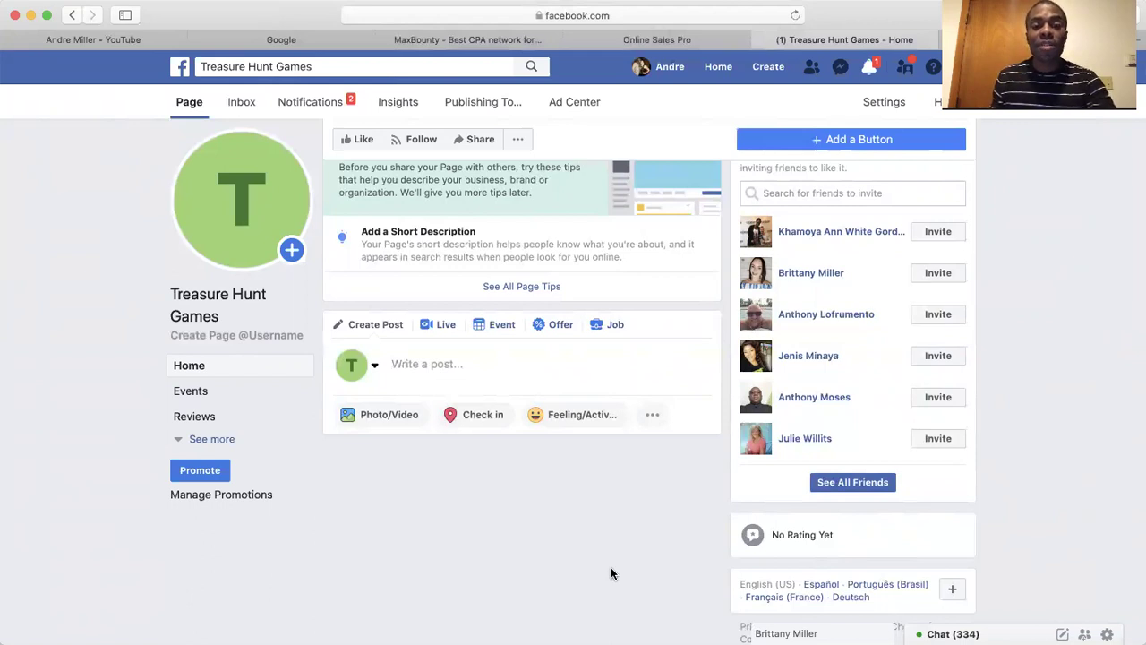
left_click(460, 387)
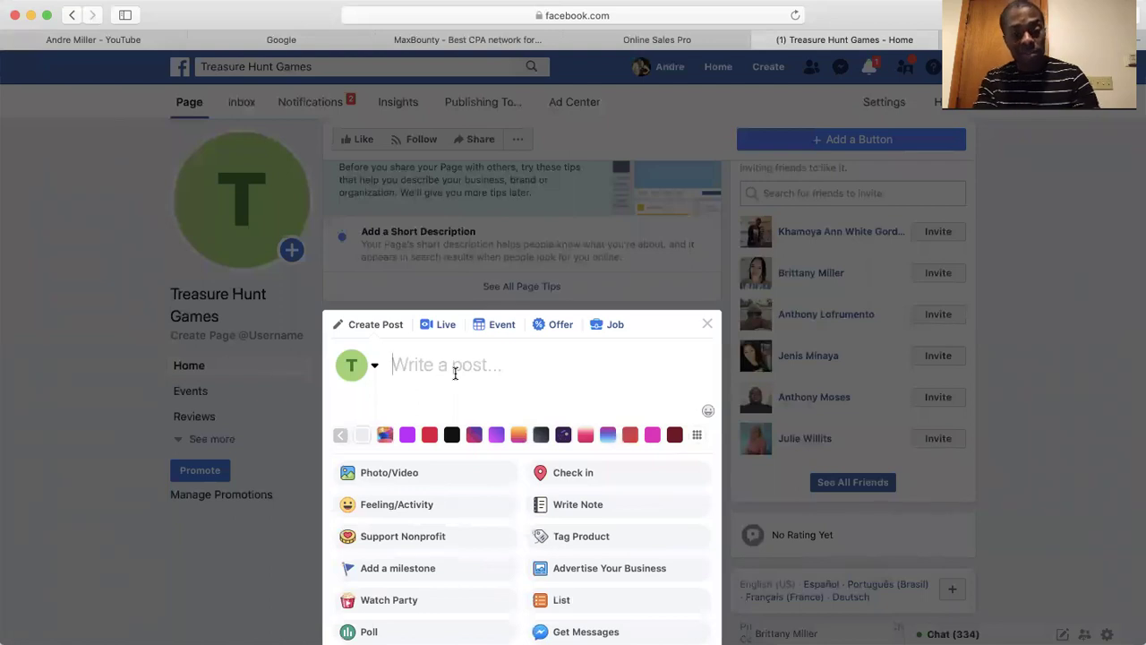
type("check out th")
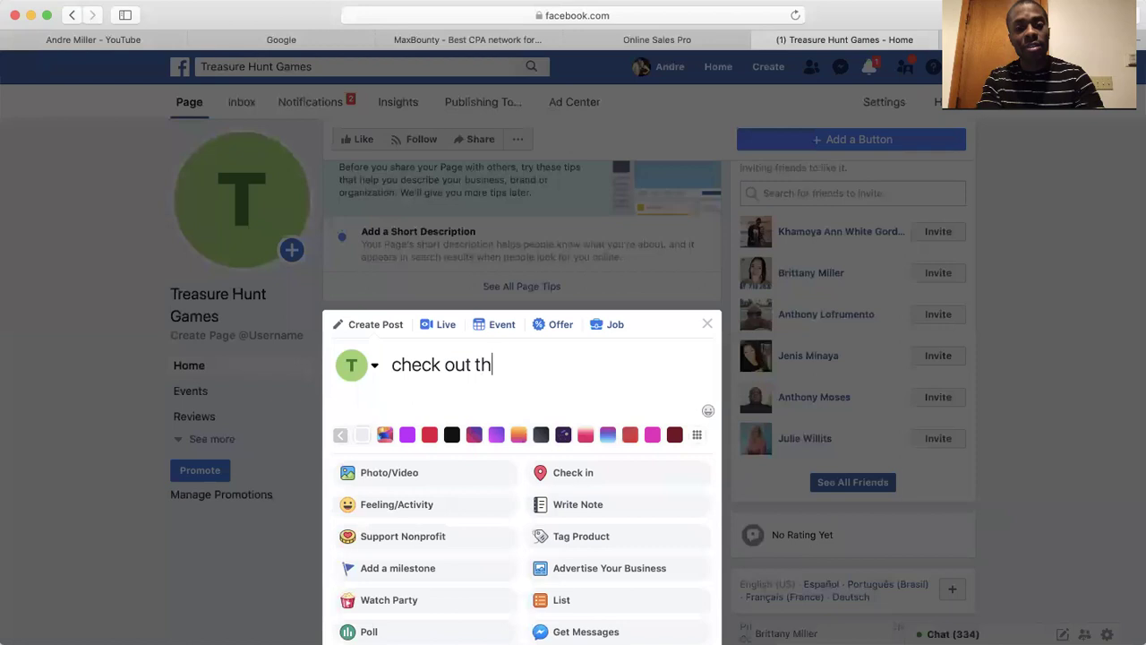
type("is video")
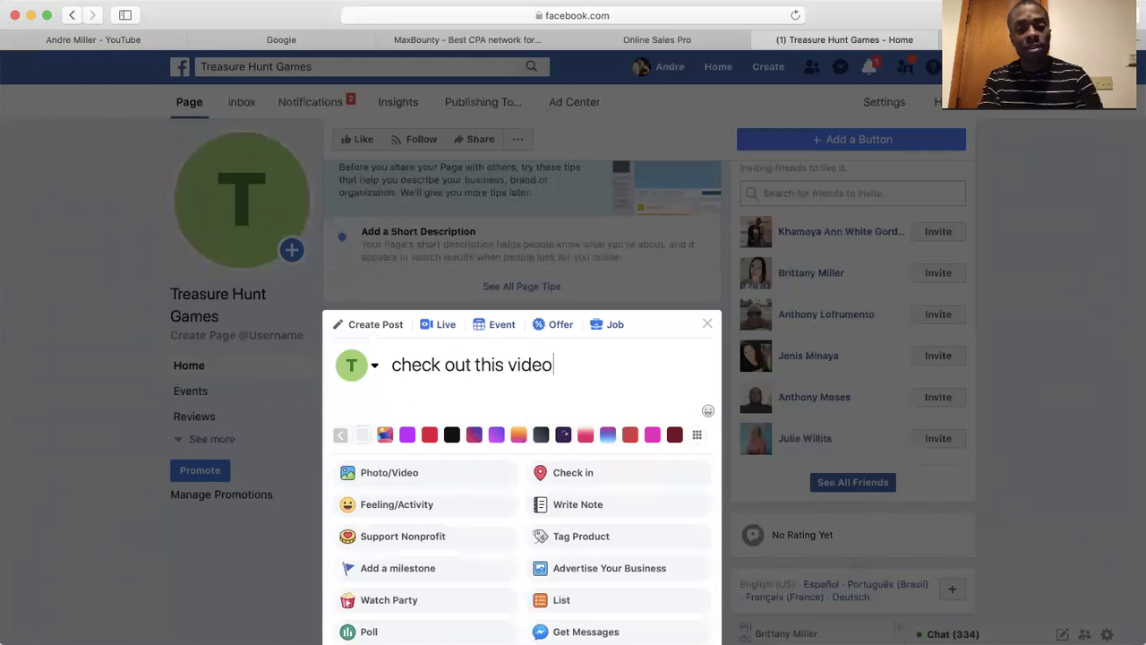
left_click(509, 365)
type("Funny")
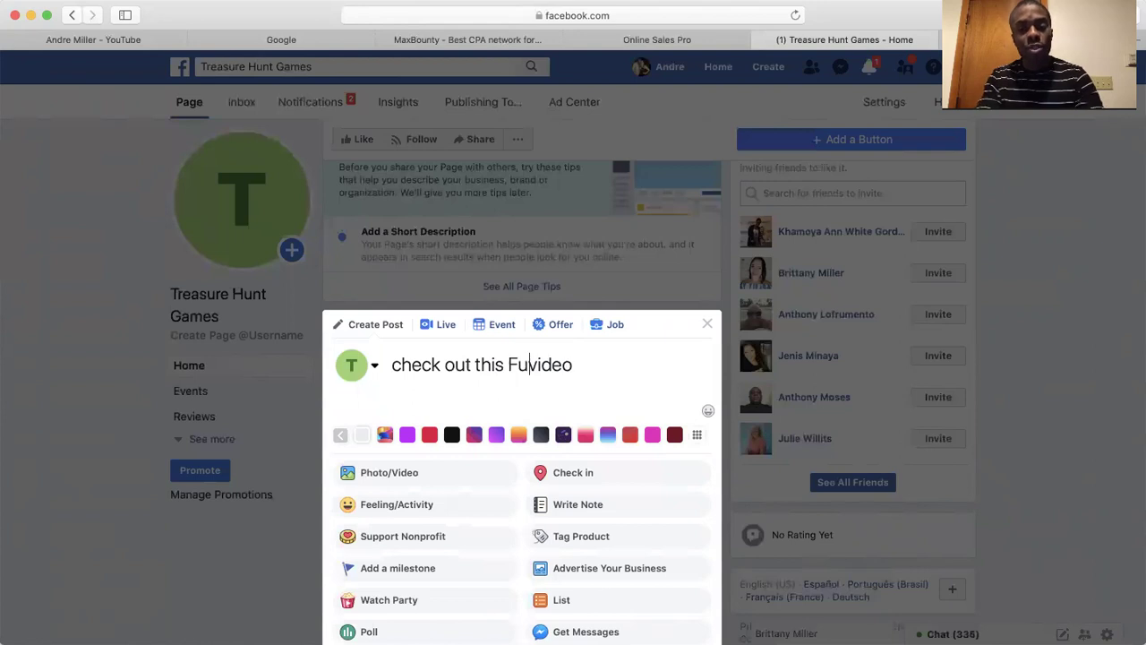
left_click(402, 360)
key("BackSpace")
type("C")
Add "This is the funniest thing I ever seen" above the existing post text, separated by a blank line.
key("Left")
key("Return")
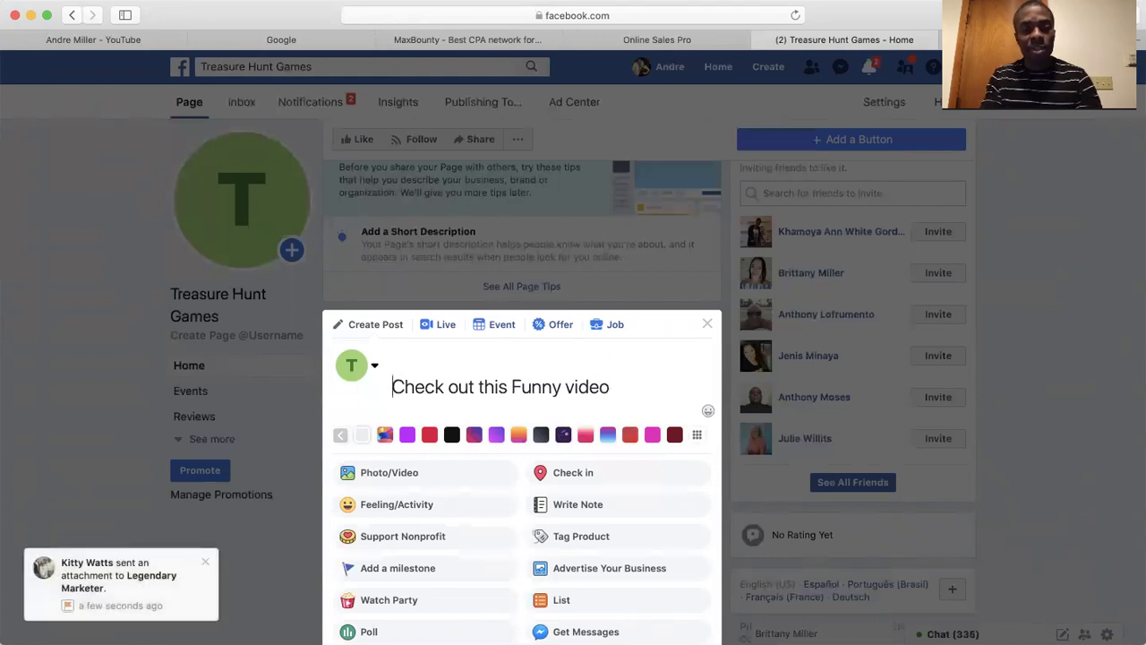
key("Return")
key("Up")
key("Up")
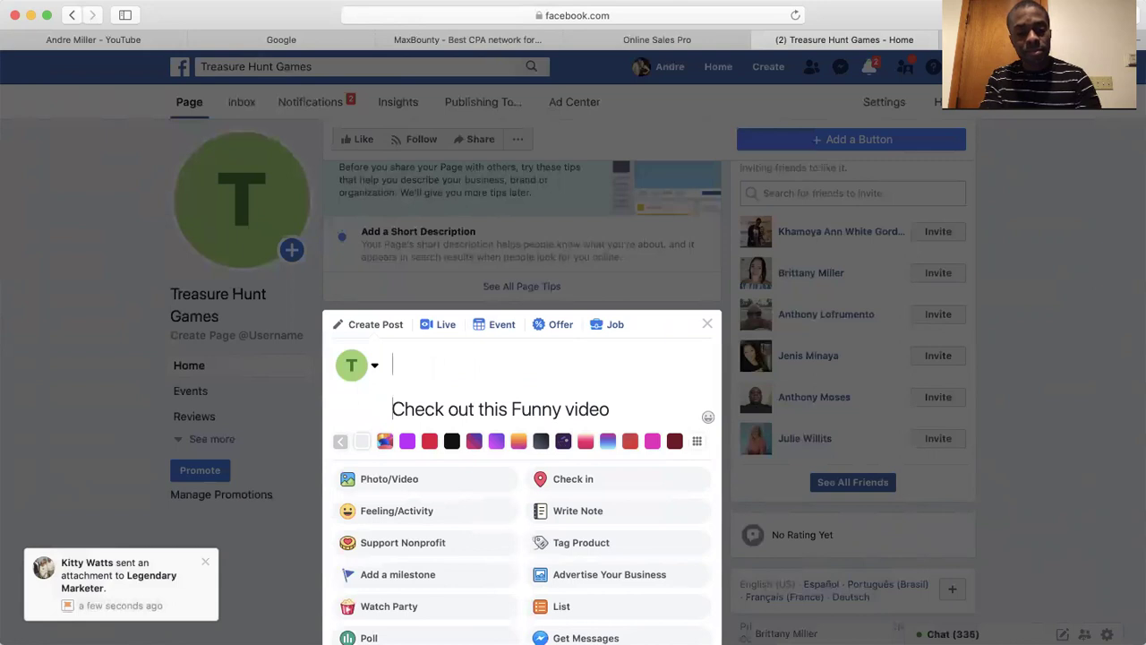
type("This is the funniest thing I ever seen")
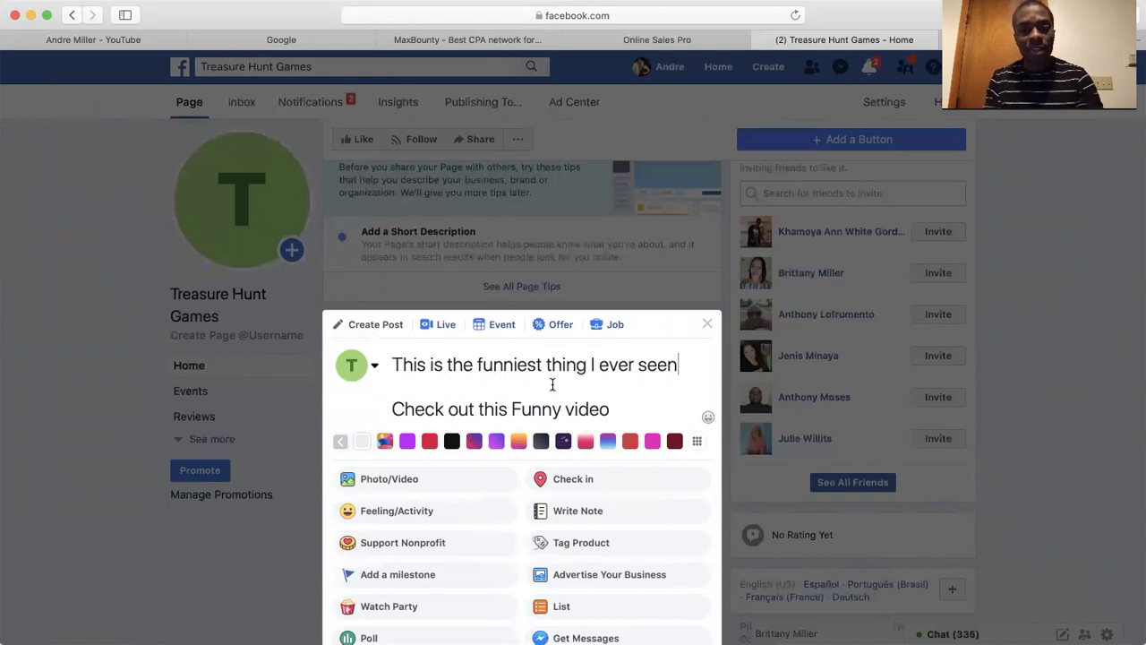
Add the tears-of-joy and rolling-on-the-floor laughing emojis after the post's first sentence.
left_click(708, 418)
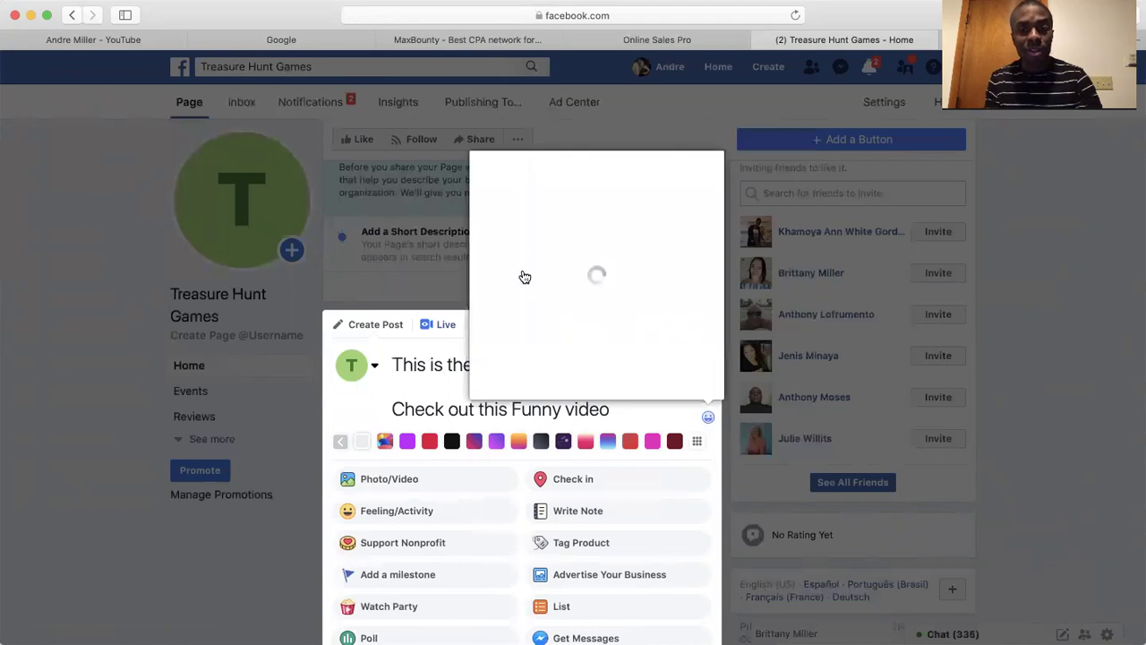
left_click(553, 184)
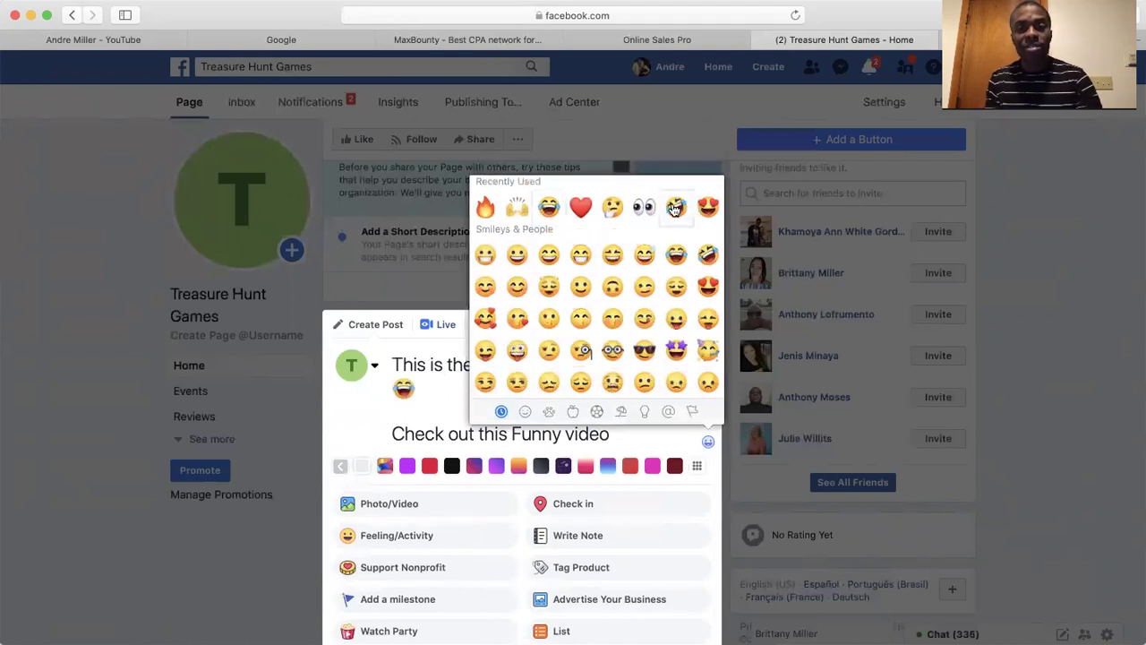
left_click(675, 208)
Replace the "Check out this Funny video" line of the post with "Video: Owner".
left_click(616, 434)
left_click_drag(616, 433, 366, 428)
type("Video: O")
type("wnwe")
key("BackSpace")
key("BackSpace")
type("er")
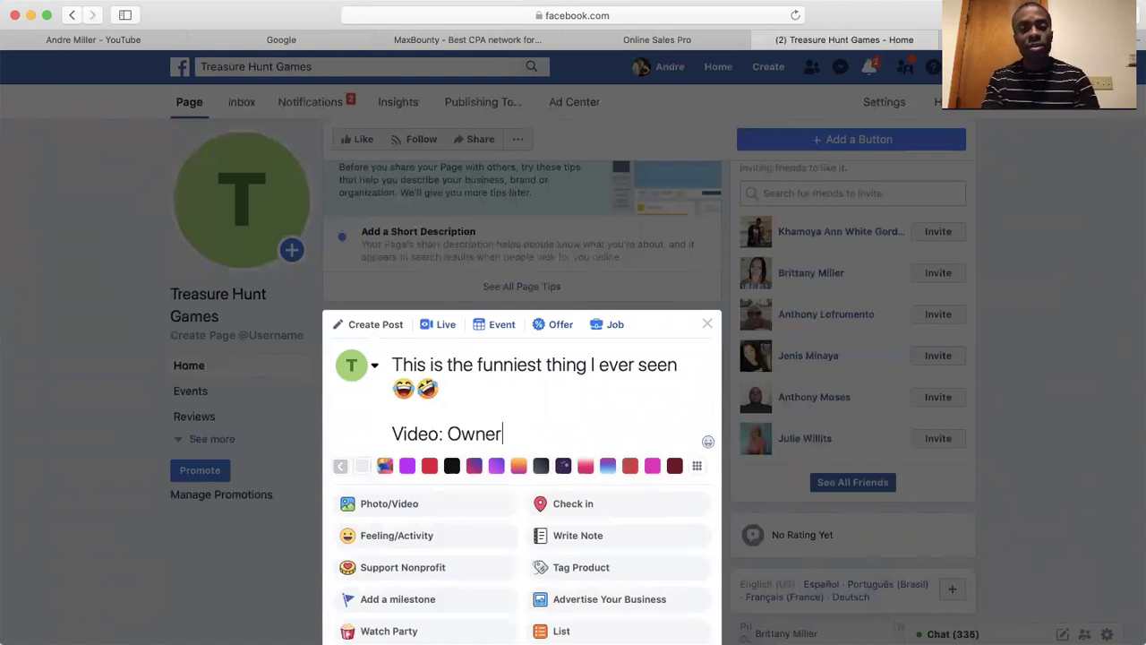
Add the line "Check this out for more fun videos" below "Video: Owner" in the post, separated by a blank line.
key("Return")
key("Return")
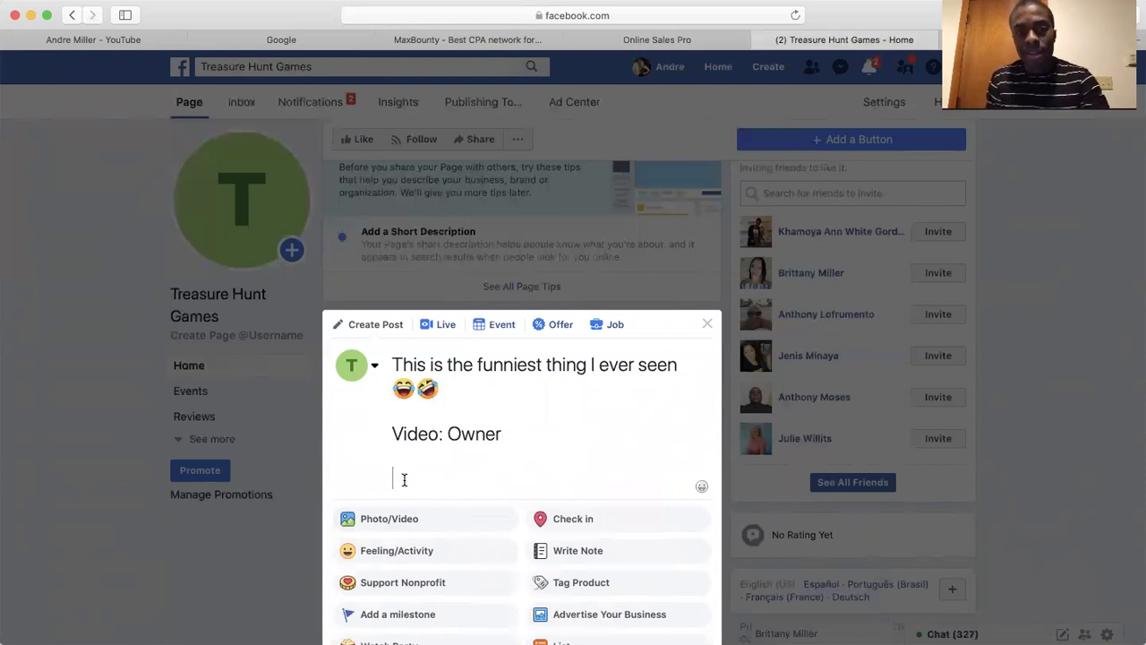
type("Check this ")
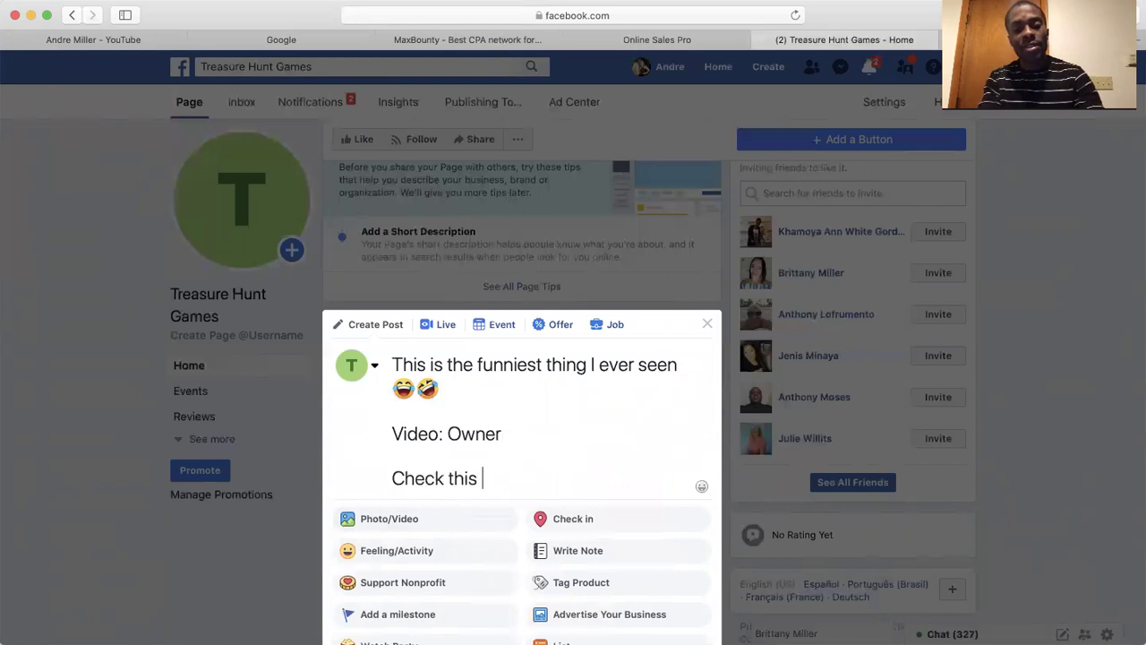
type("out for more ")
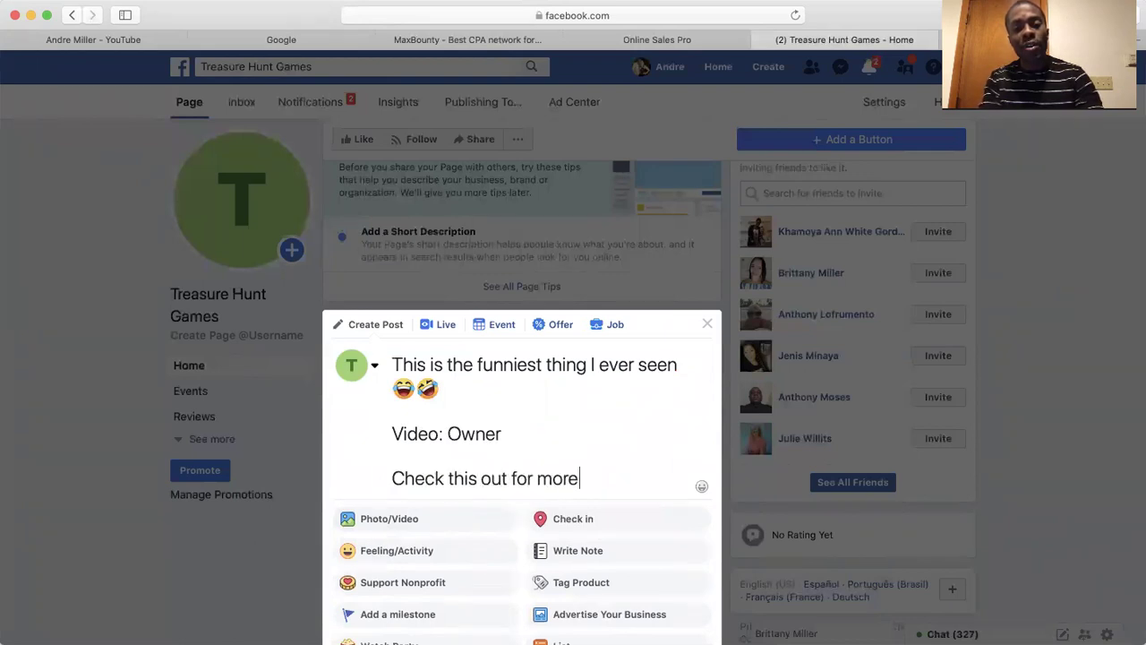
type("fun")
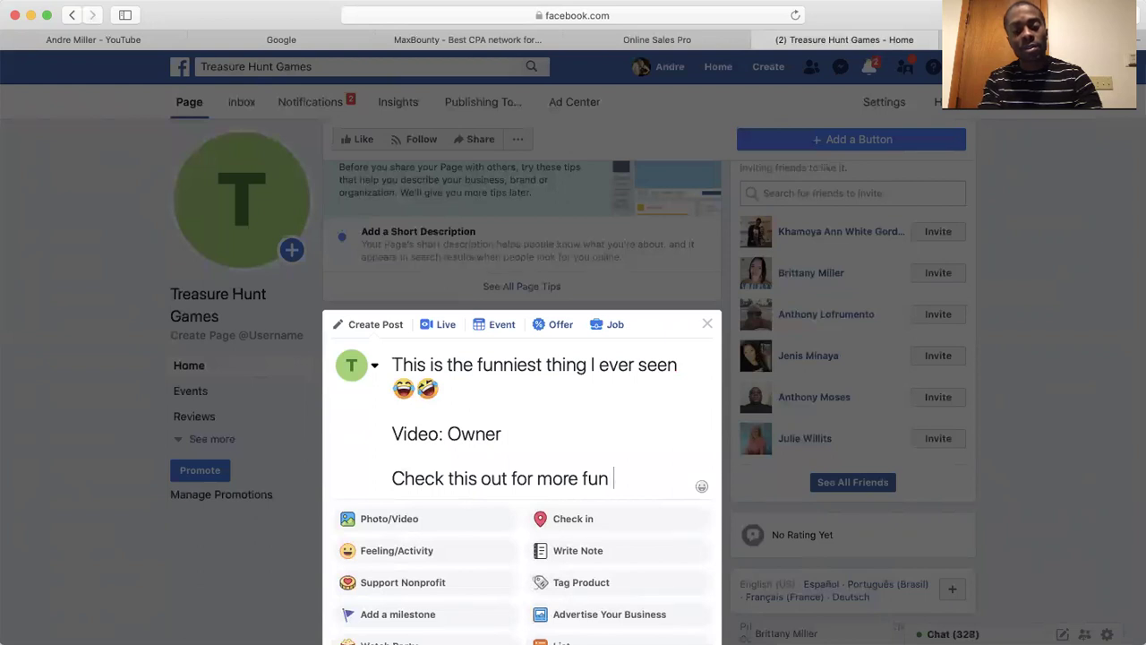
type(" videos")
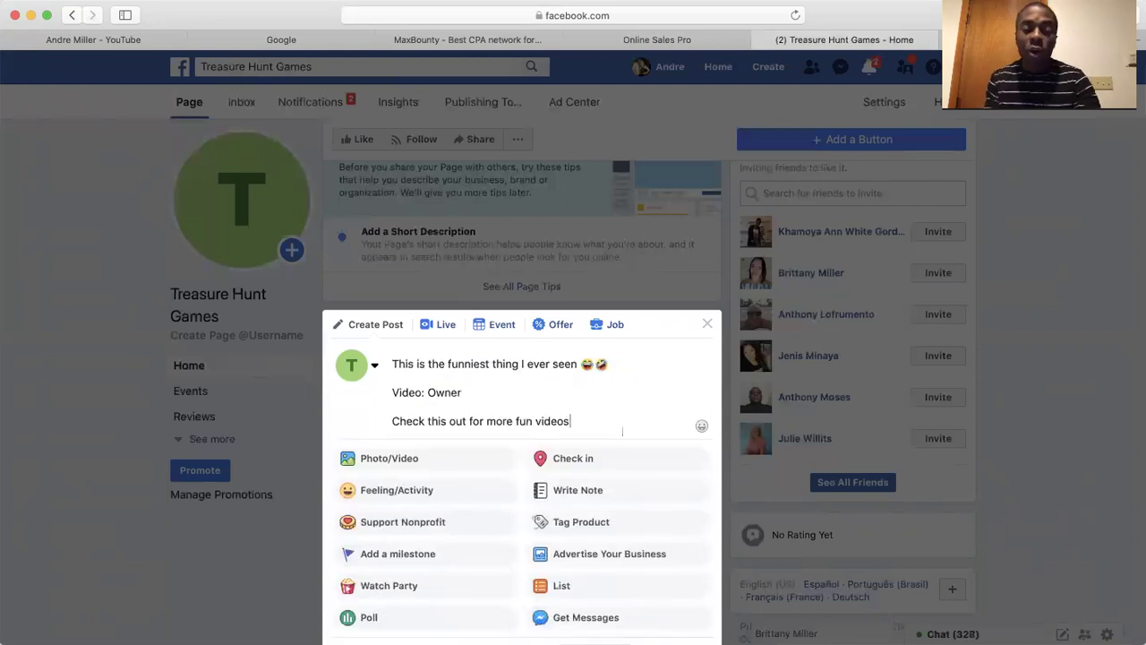
Replace the "Check this out for more fun videos" line of the post with "Want to learn how to make money from your phone:".
triple_click(391, 419)
key("BackSpace")
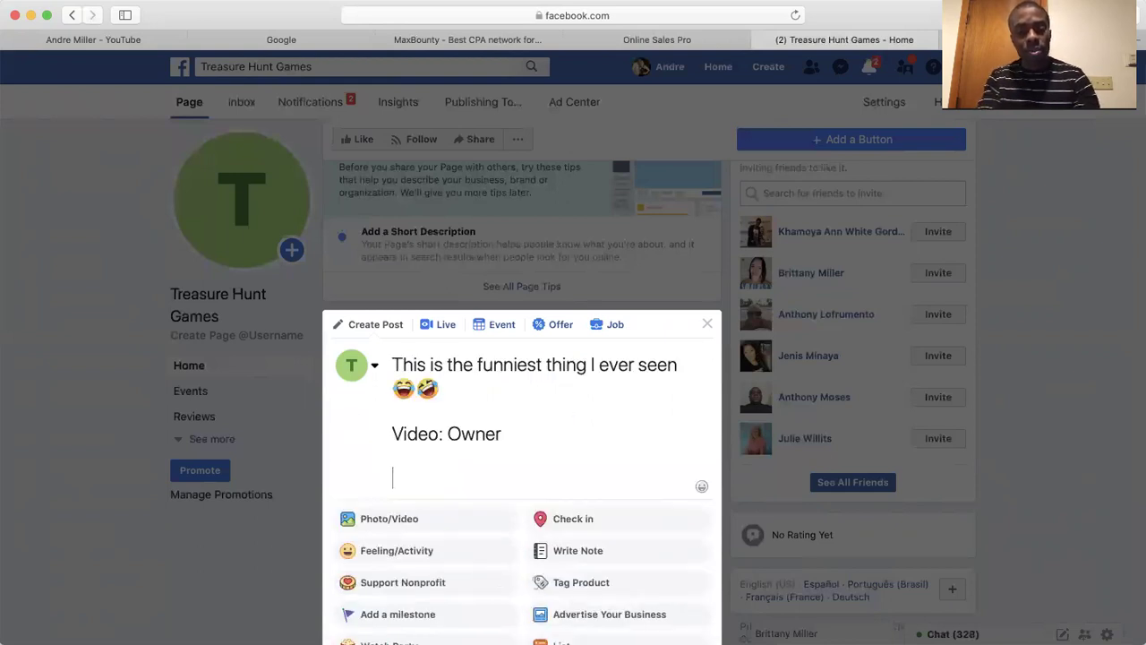
type("Want to le")
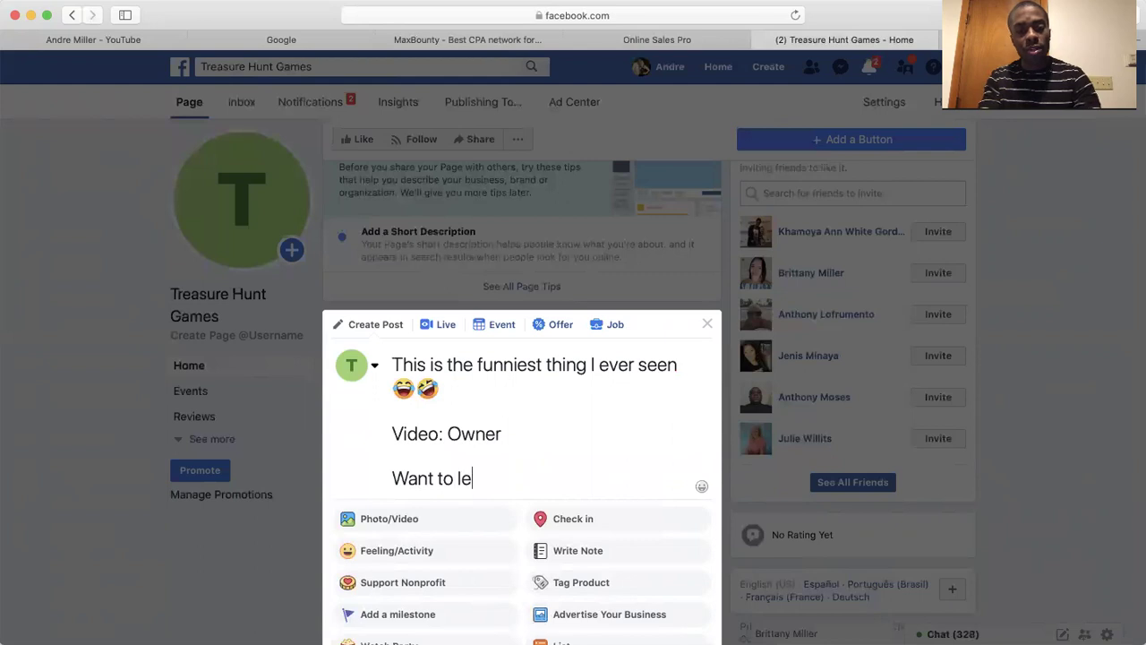
type("arn how to ")
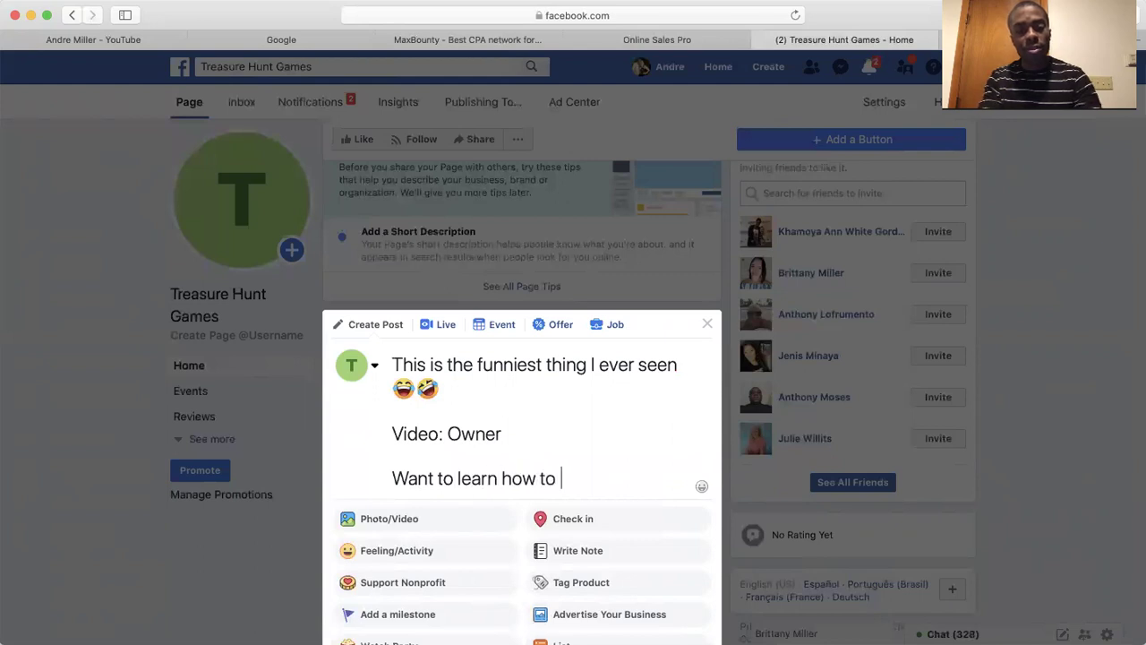
type("make money fro")
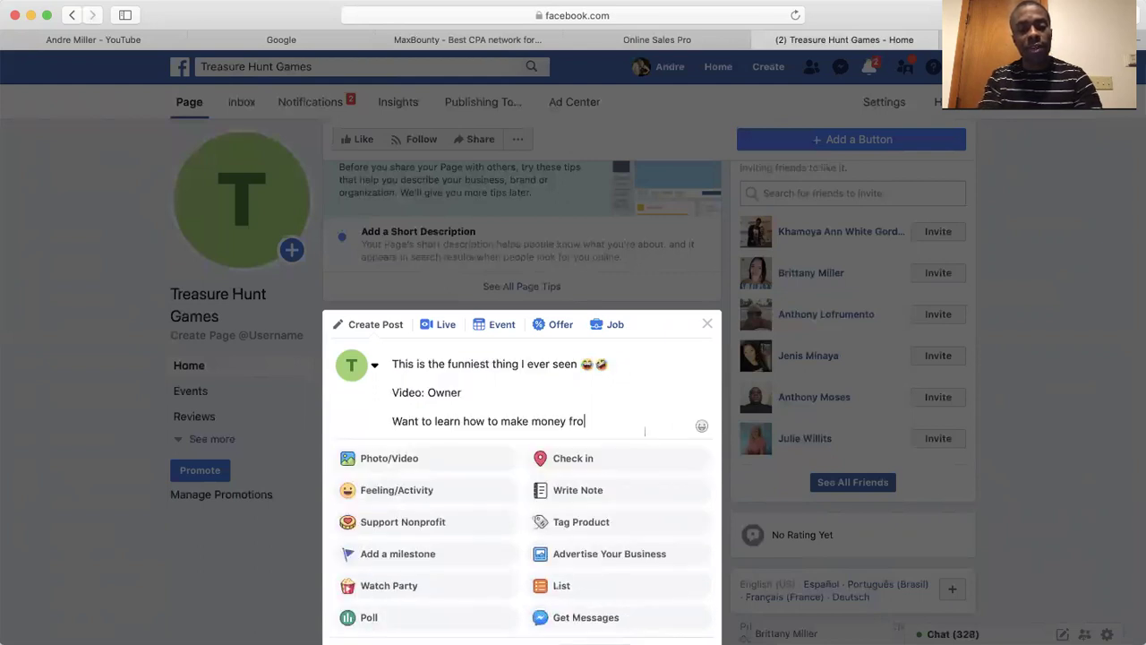
type("m your phone")
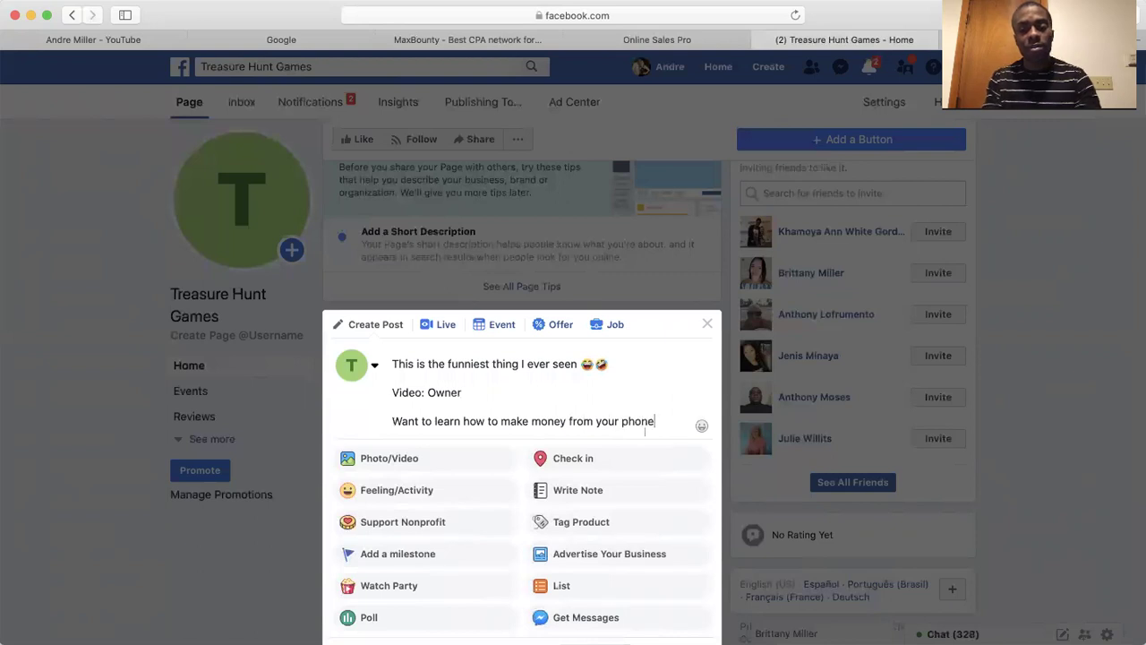
type(":")
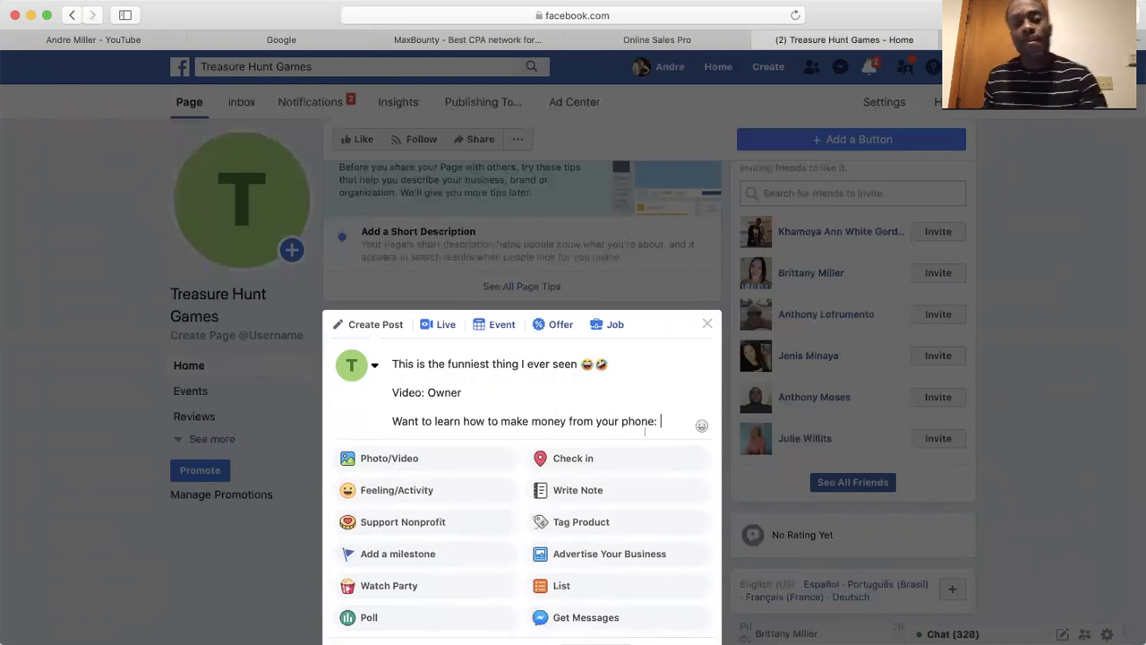